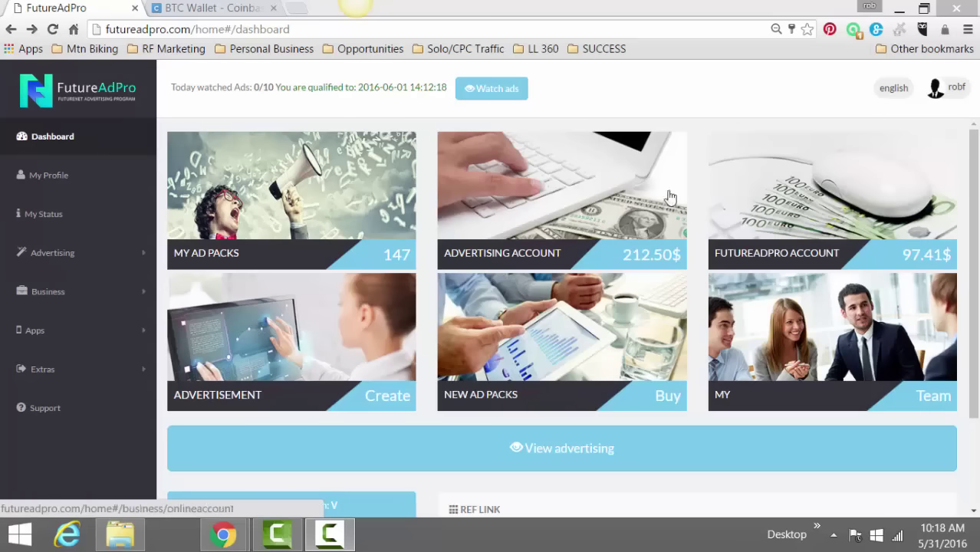
- Open the purchase page for new ad packs, set the Buy More Ad Packs quantity to 1 and review the payment methods
click(602, 345)
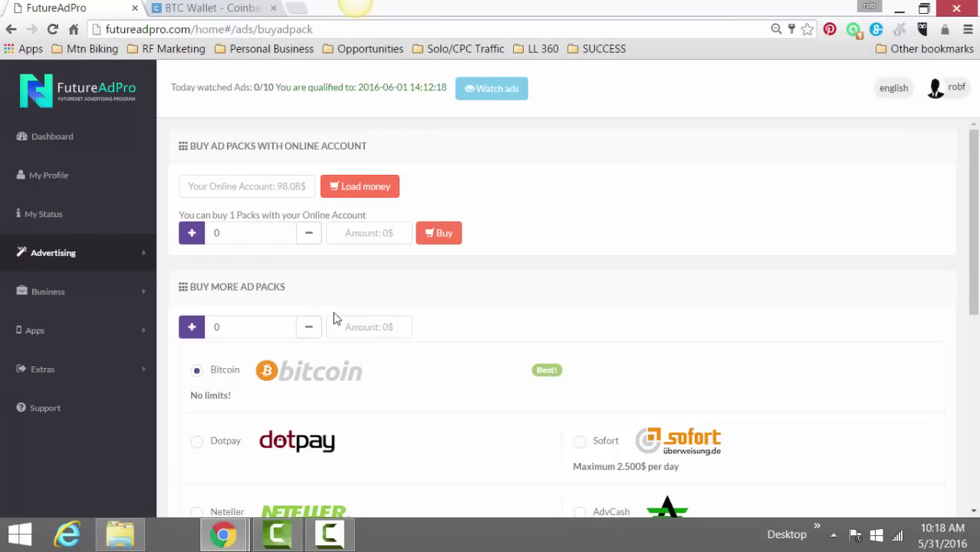
click(191, 327)
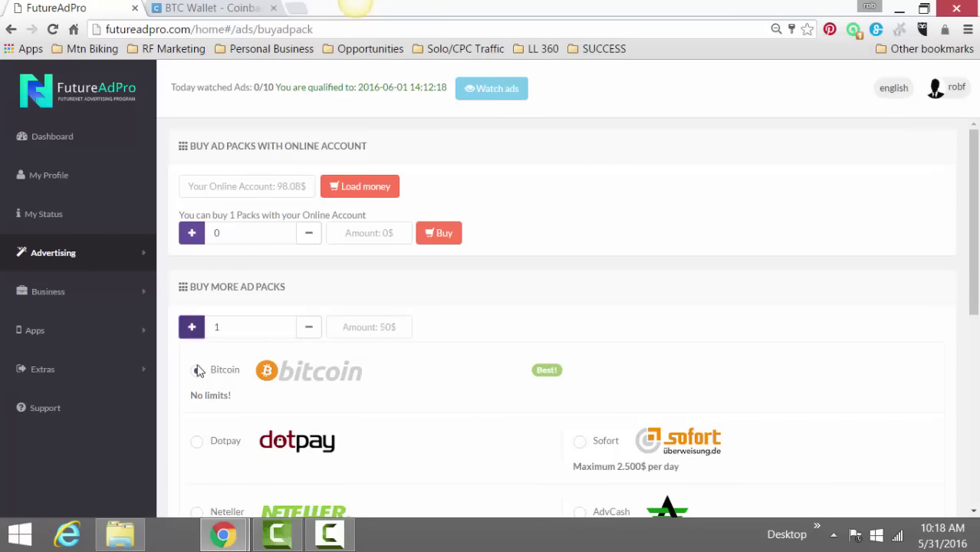
scroll(197, 374, down, 3)
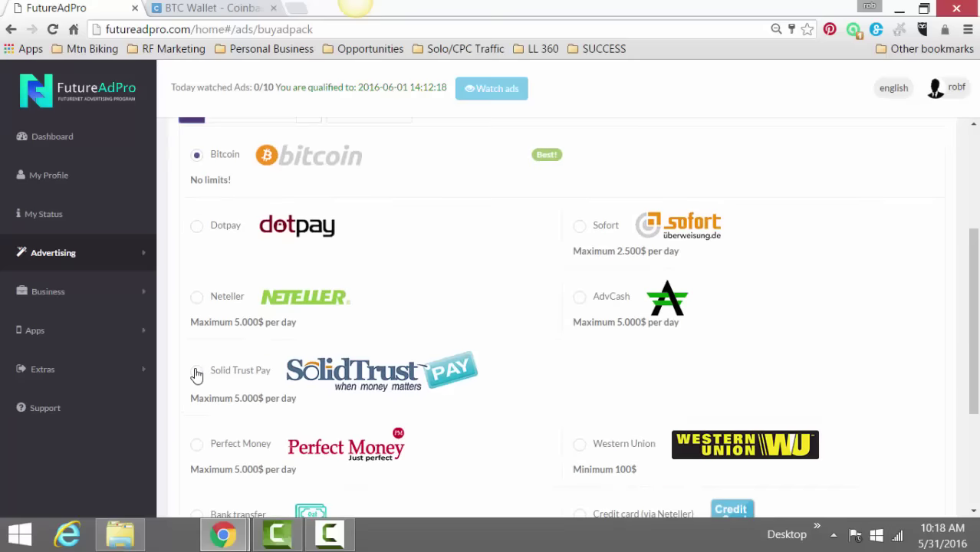
scroll(472, 329, down, 3)
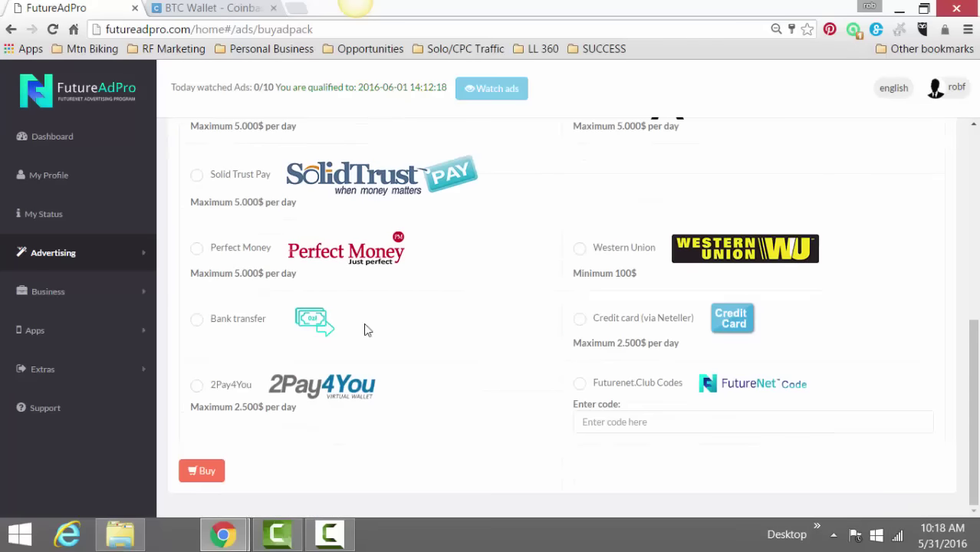
scroll(399, 253, up, 2)
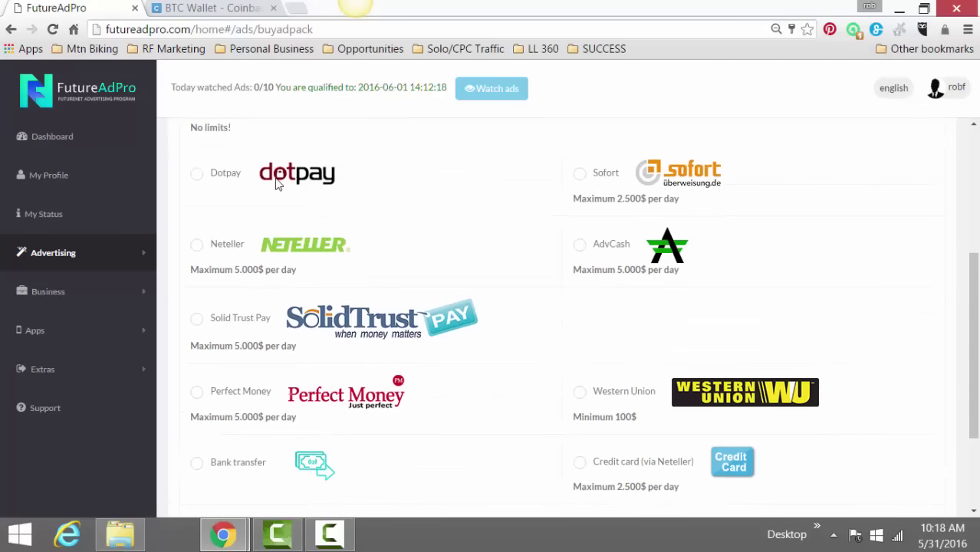
scroll(535, 253, down, 2)
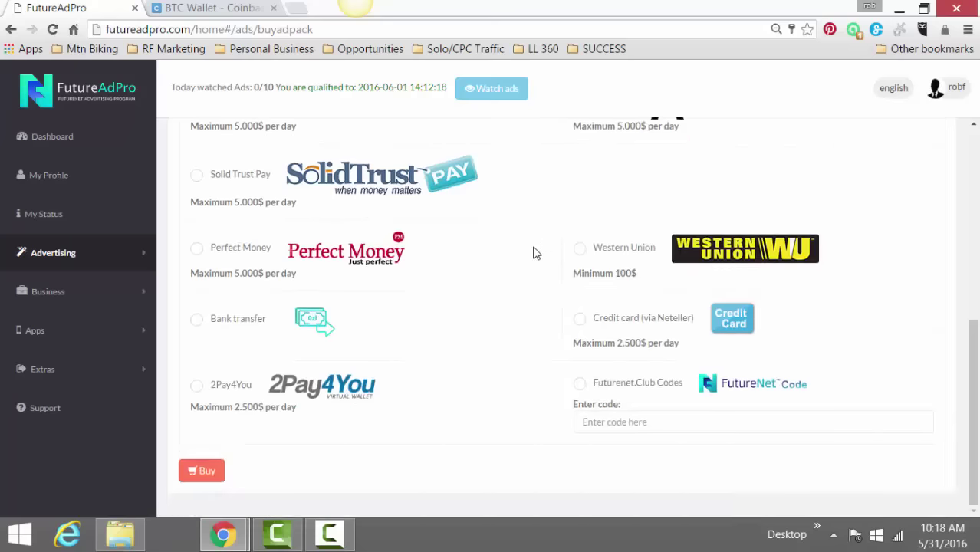
scroll(519, 254, up, 5)
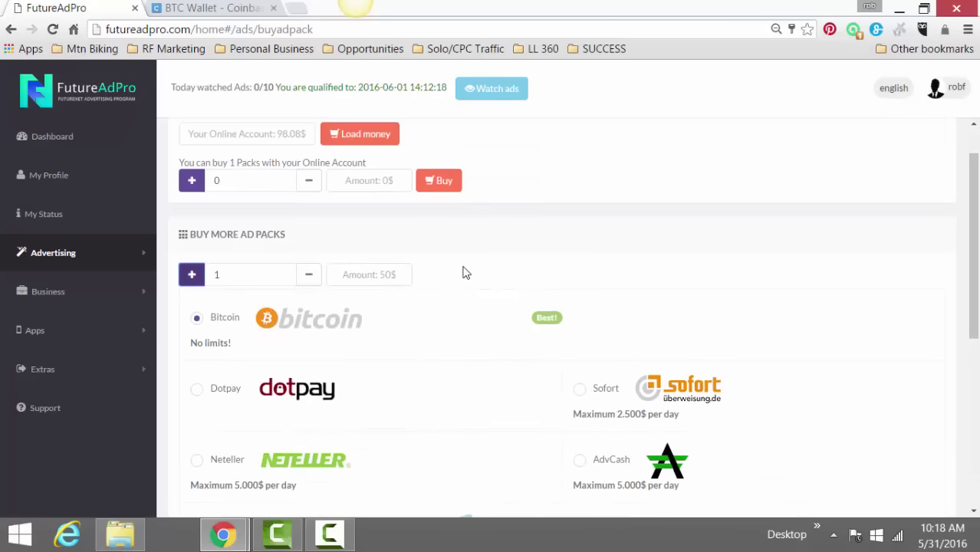
- Select Bitcoin as the payment method, submit the ad pack purchase and accept the exact-amount notice
click(196, 320)
scroll(279, 328, down, 5)
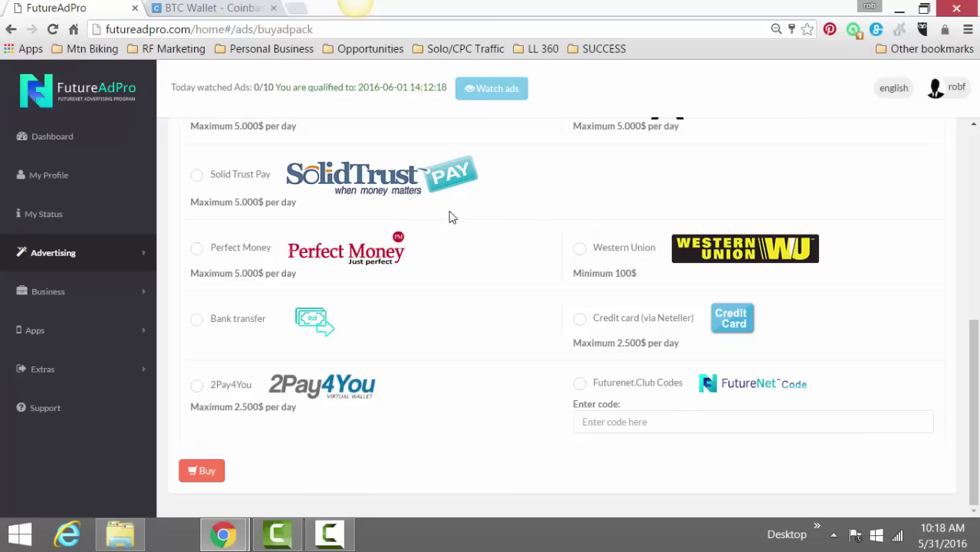
scroll(445, 225, up, 2)
scroll(337, 276, down, 2)
click(197, 470)
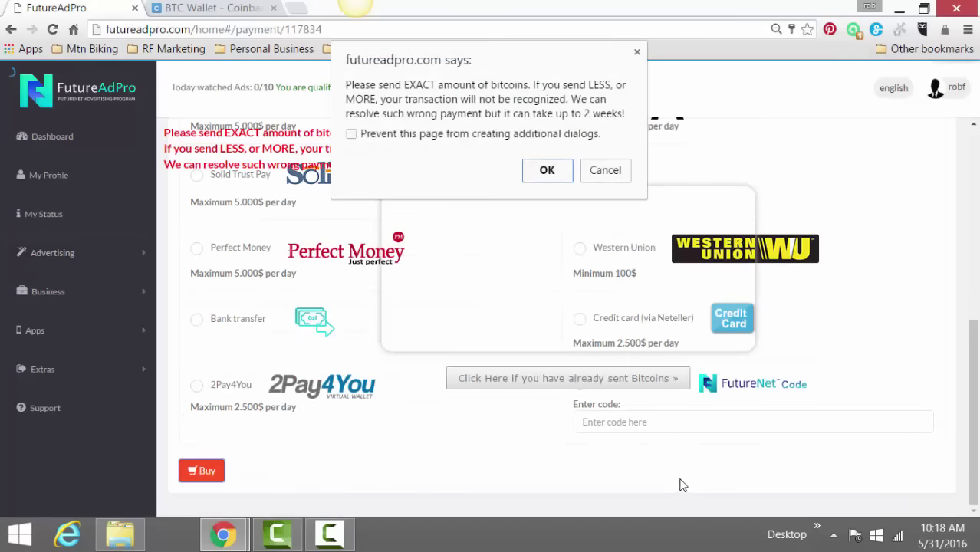
click(541, 171)
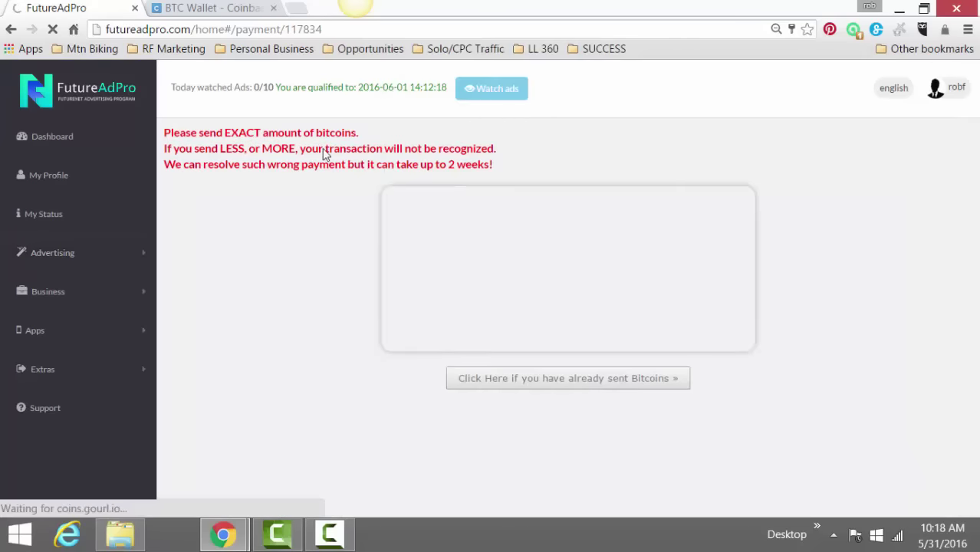
- Copy the exact bitcoin amount, 0.09355094, from the Bitcoin Payment box
drag(190, 132, 342, 133)
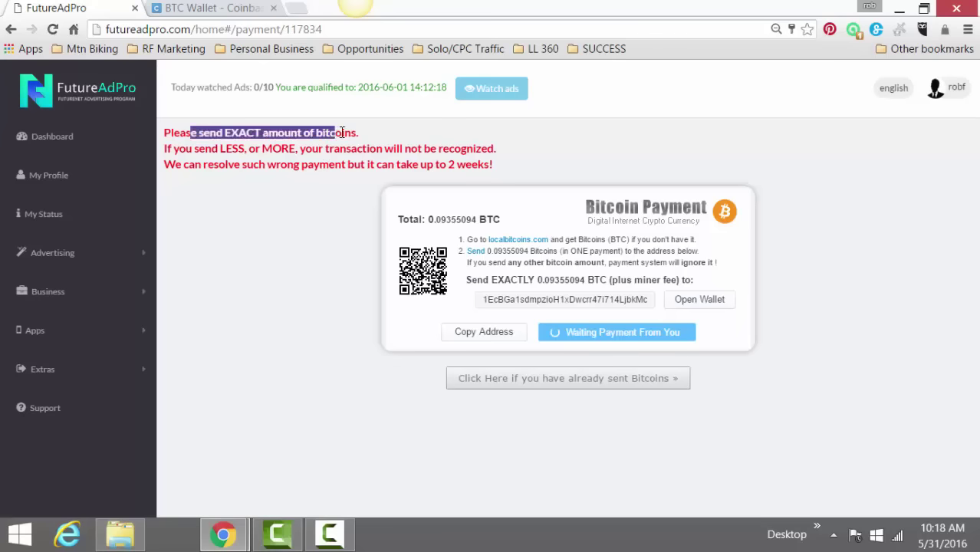
mouse_move(584, 279)
mouse_down()
mouse_move(546, 280)
mouse_move(585, 280)
mouse_up()
click(538, 280)
double_click(539, 279)
key(ctrl+c)
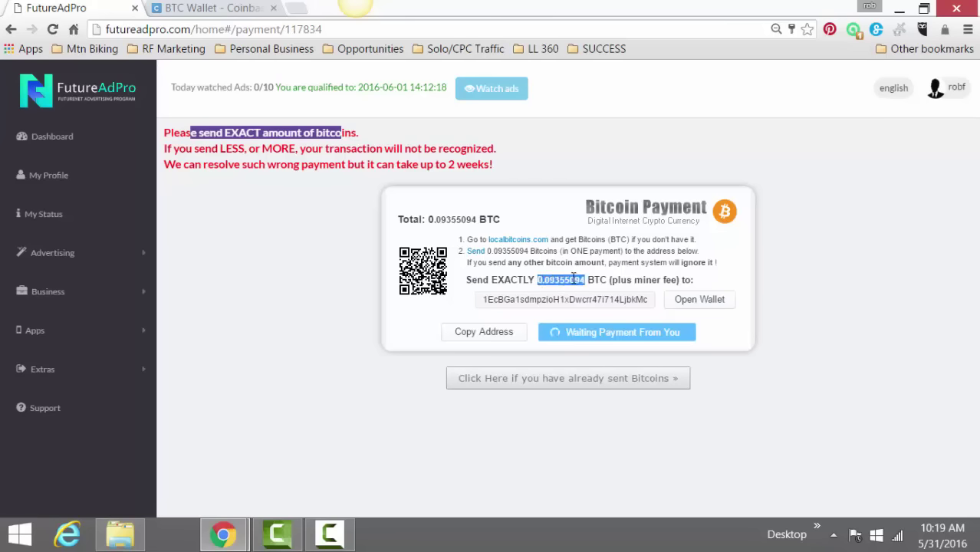
right_click(573, 278)
click(586, 290)
- Switch to Coinbase and open the Send Funds form
click(238, 8)
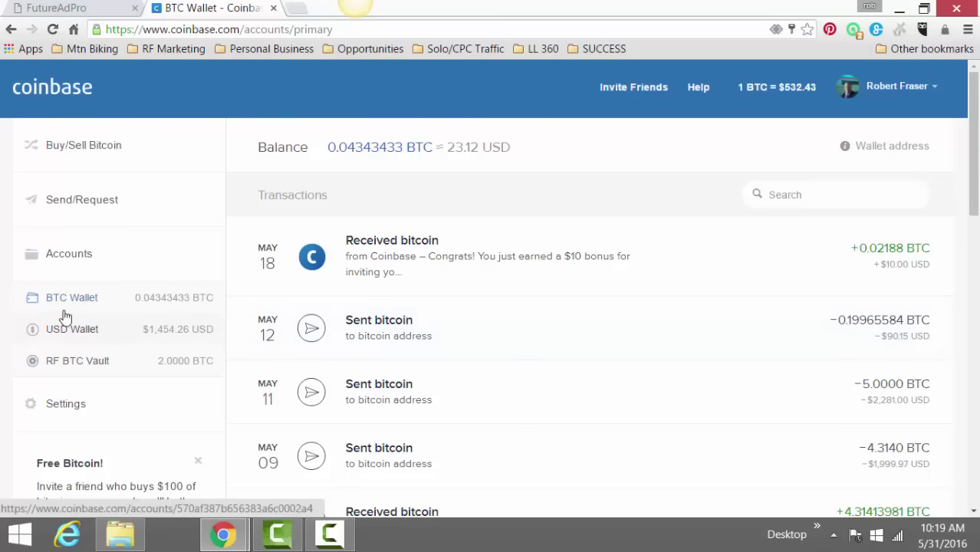
click(79, 205)
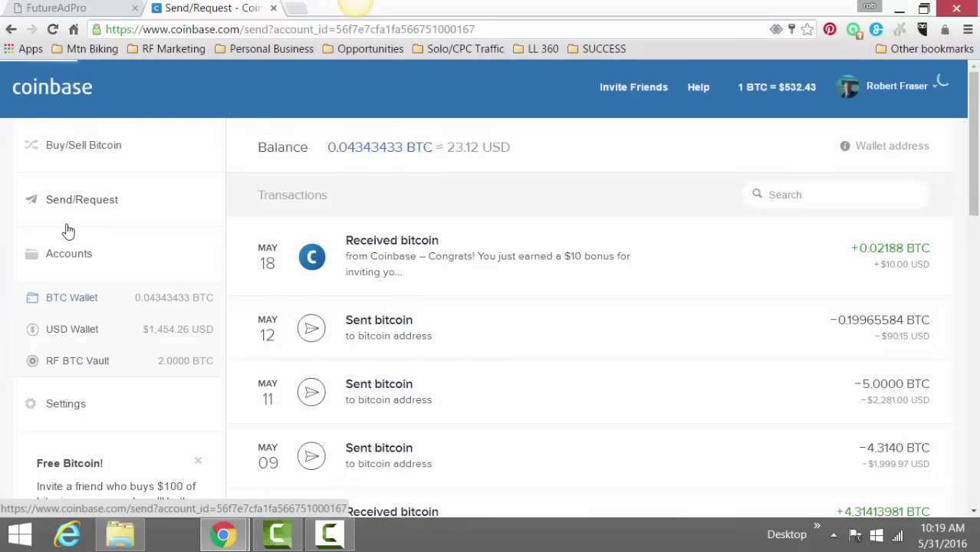
click(335, 311)
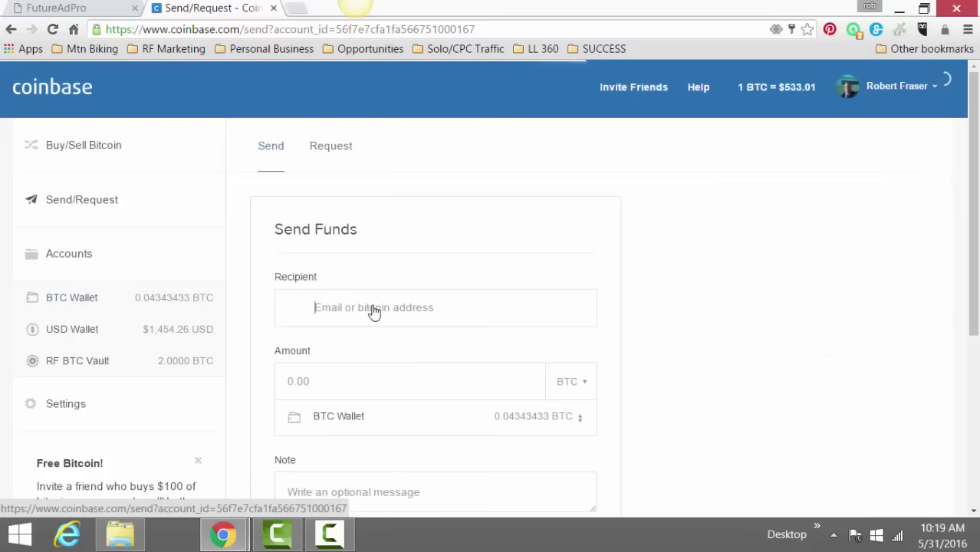
right_click(355, 300)
click(398, 178)
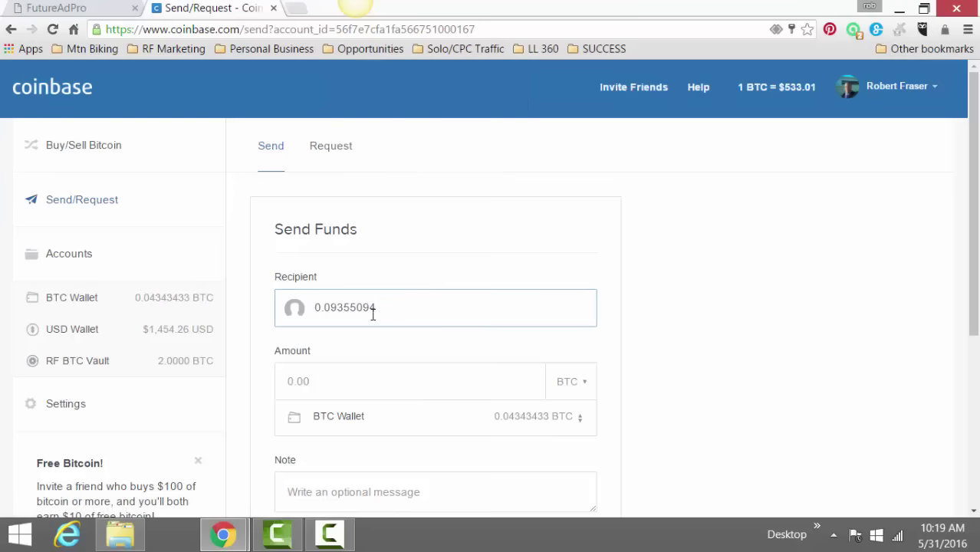
double_click(307, 304)
key(ctrl+c)
key(BackSpace)
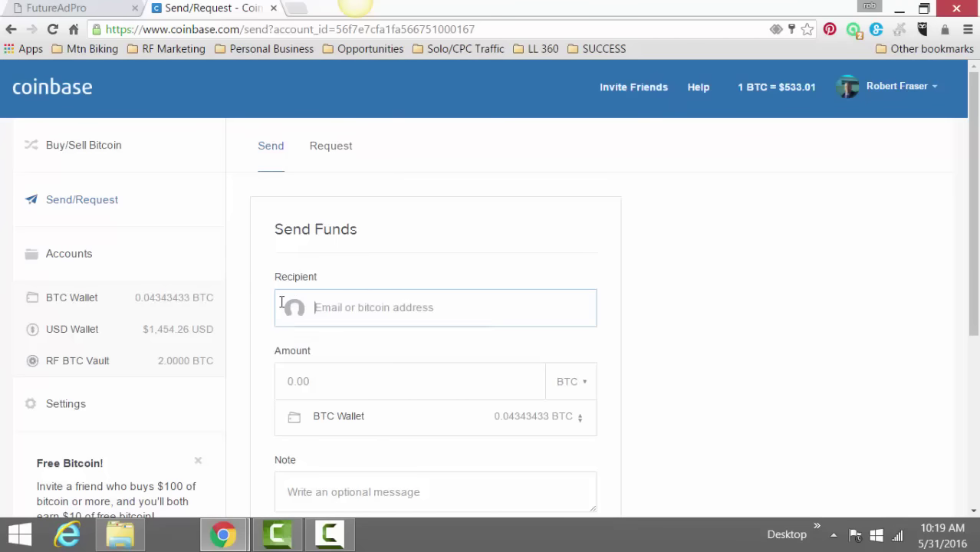
- Set the amount to send to 0.09355094 BTC
click(356, 387)
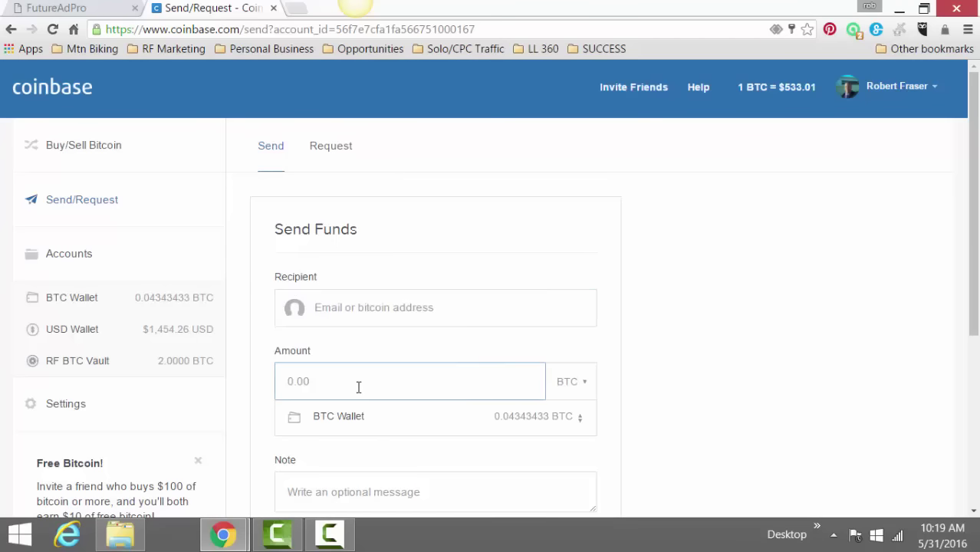
key(ctrl+v)
scroll(353, 382, down, 1)
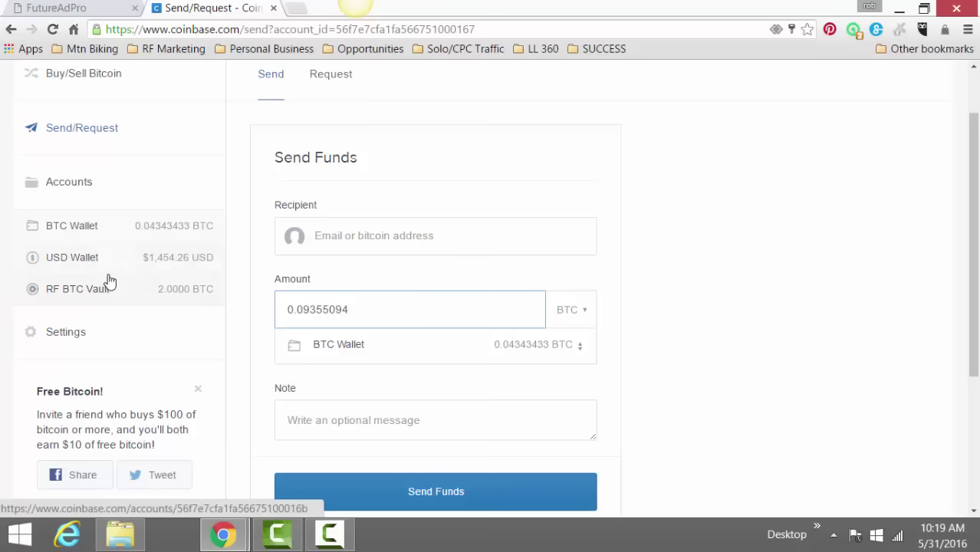
- Return to the FutureAdPro payment page and copy the bitcoin address that receives the payment
click(384, 242)
key(ctrl+Tab)
drag(652, 301, 497, 289)
key(ctrl+c)
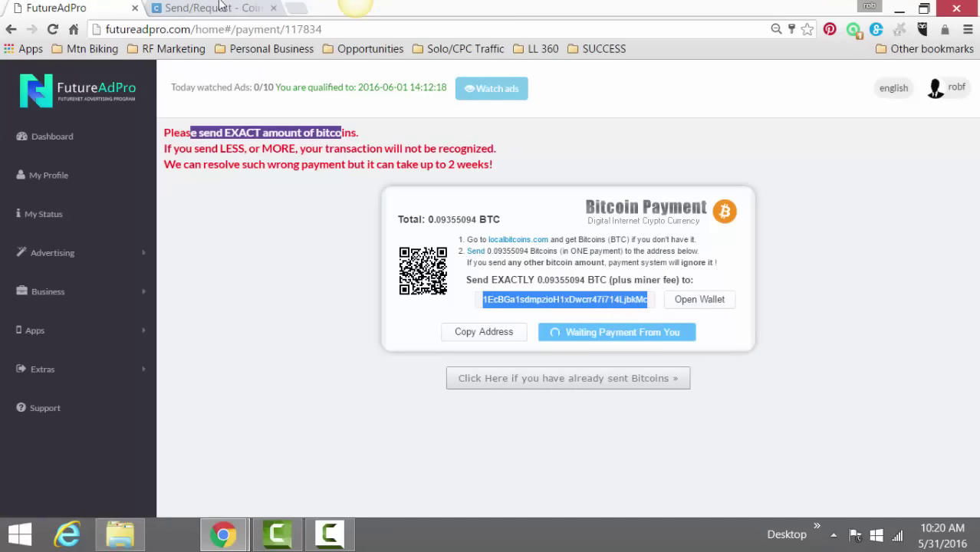
- Enter the copied bitcoin address as the recipient in the Coinbase transfer and try to send the funds
key(ctrl+Tab)
click(481, 245)
key(ctrl+v)
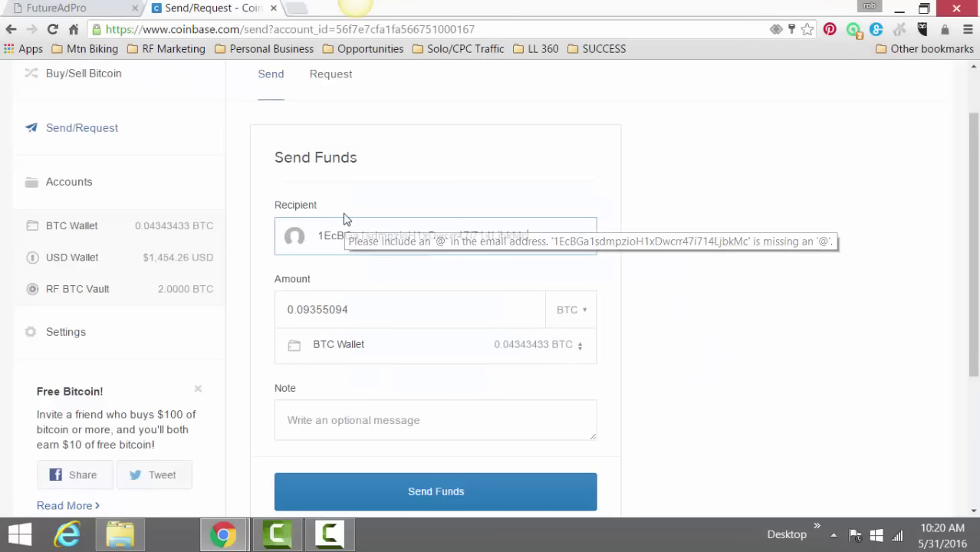
scroll(693, 264, down, 1)
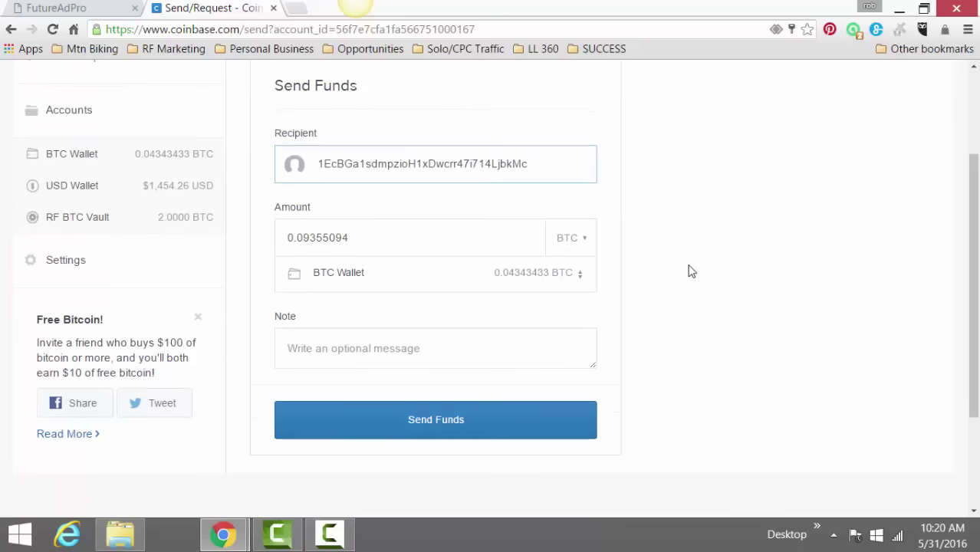
click(472, 419)
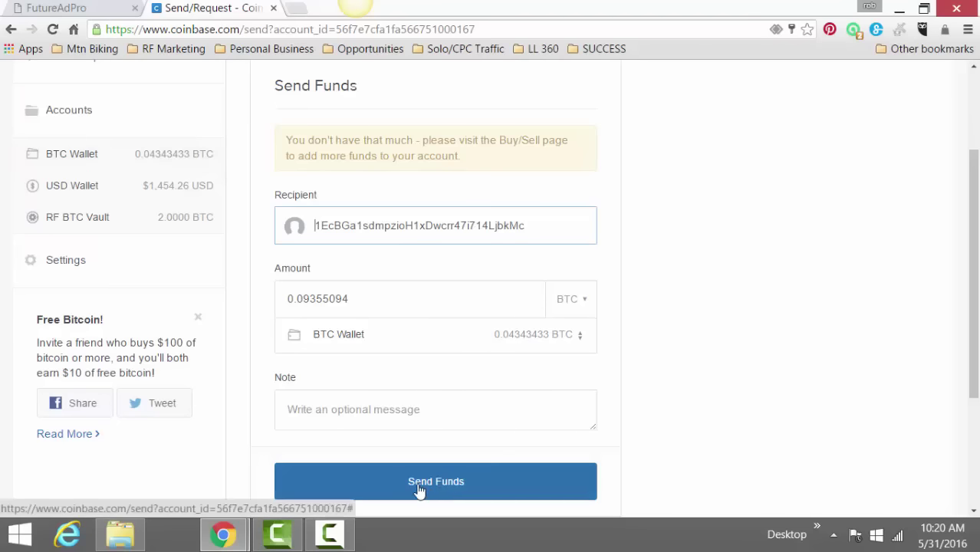
- Check the waiting-payment note on the FutureAdPro payment page, and reload the dashboard to look at the ad pack count
click(50, 7)
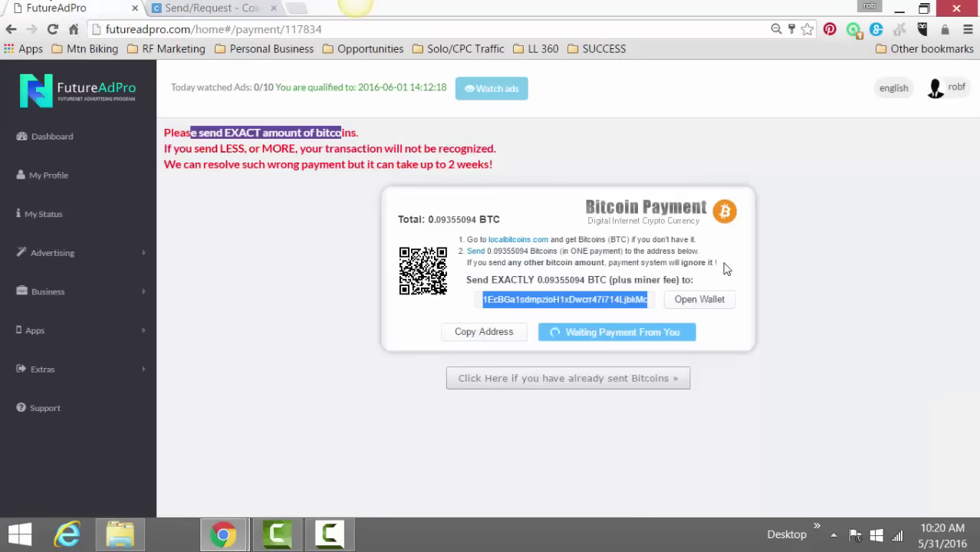
mouse_move(590, 338)
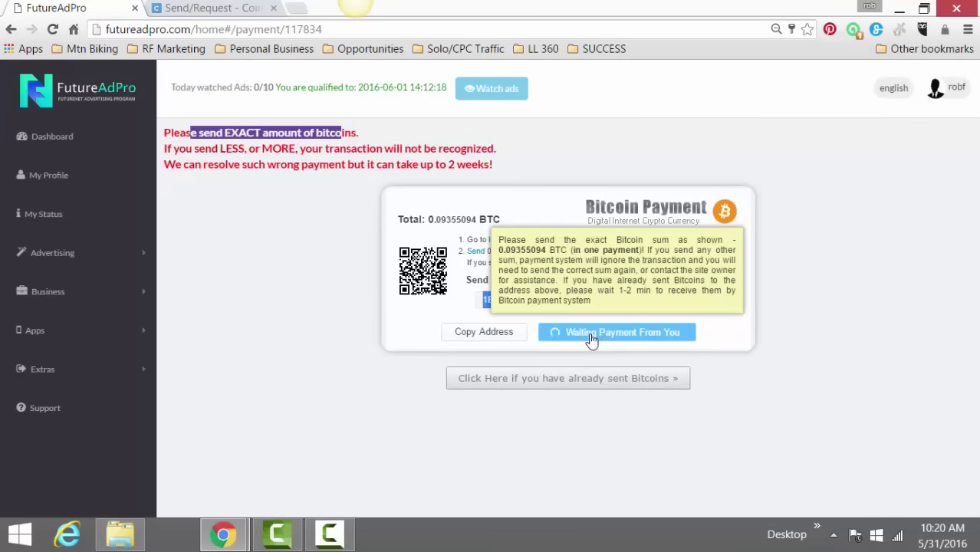
click(69, 142)
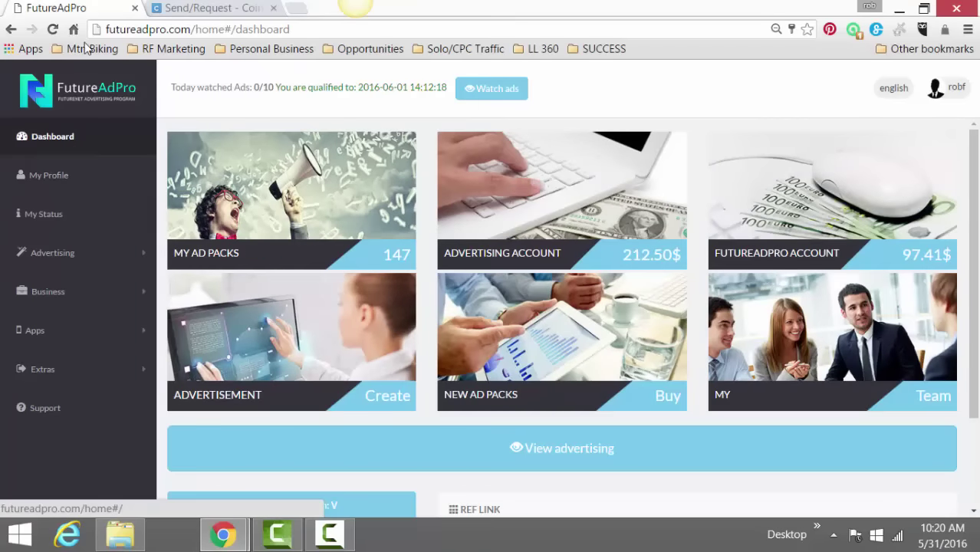
click(52, 30)
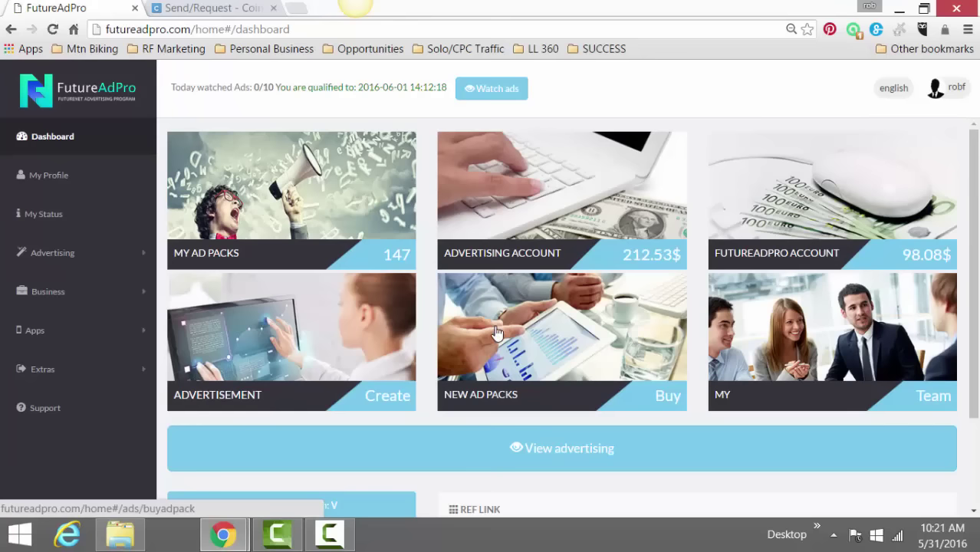
- Copy and clear the recipient address in the Coinbase transfer, revisit the FutureAdPro dashboard, and paste the address back as the recipient
click(179, 7)
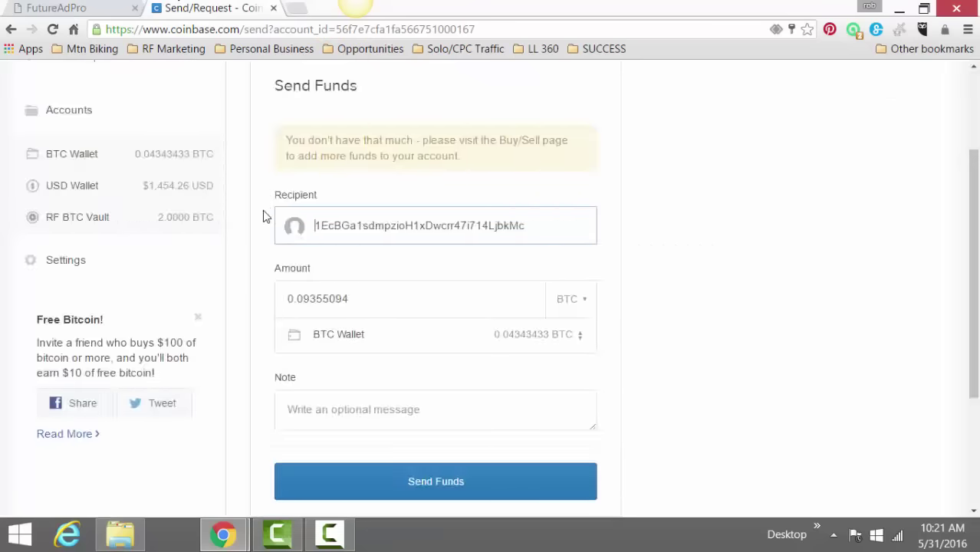
scroll(271, 274, up, 2)
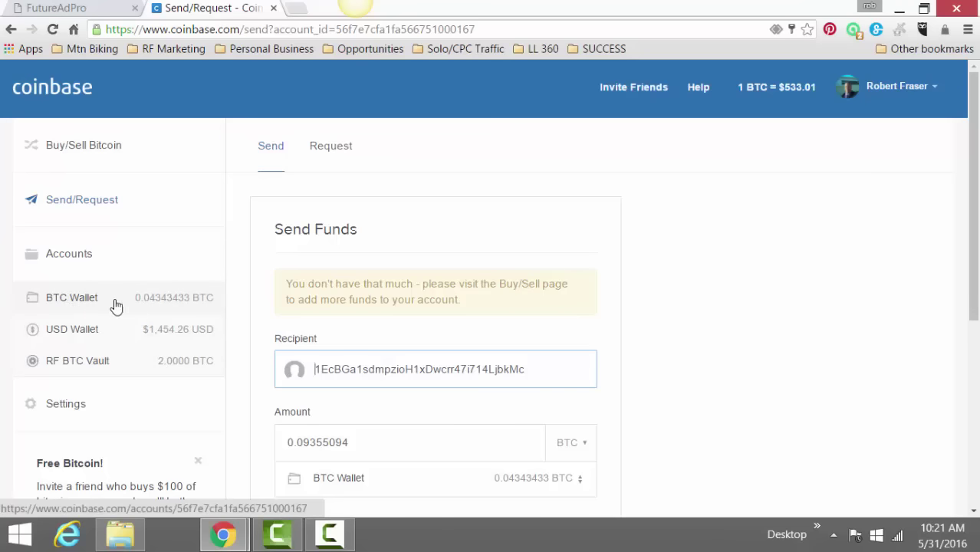
drag(545, 373, 264, 344)
key(ctrl+c)
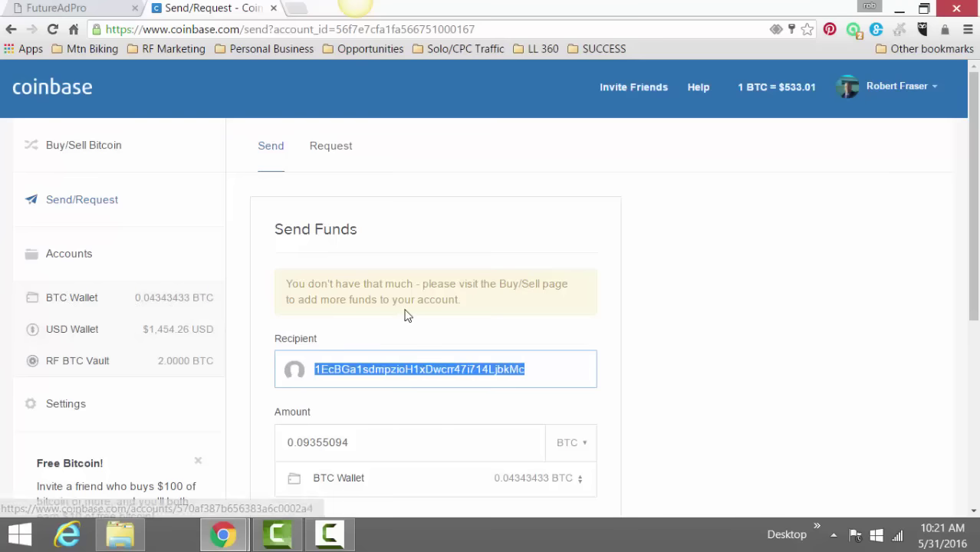
key(BackSpace)
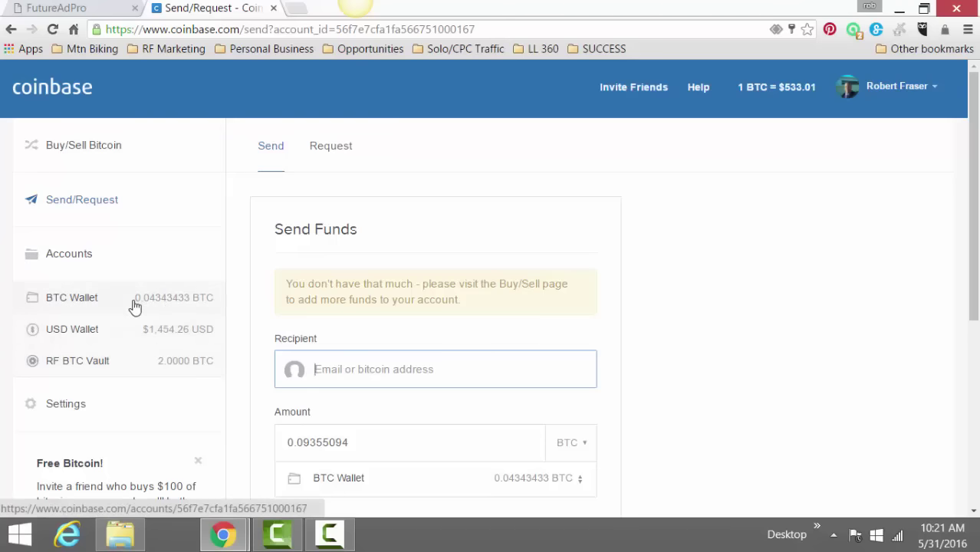
click(63, 8)
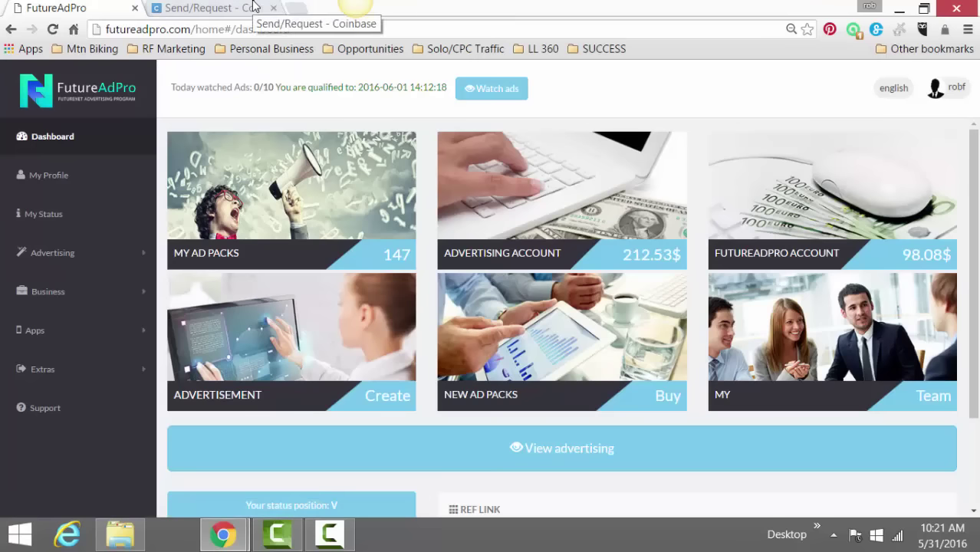
click(253, 6)
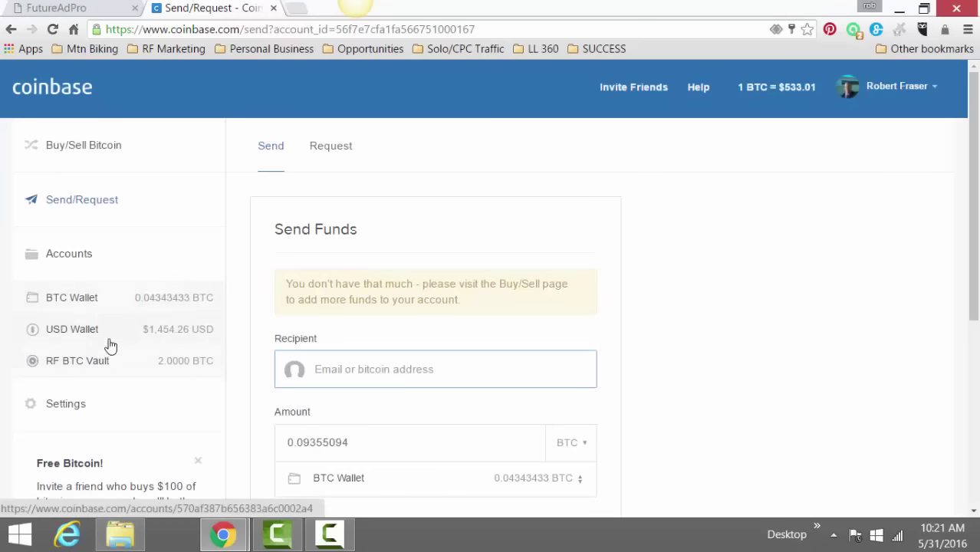
key(ctrl+v)
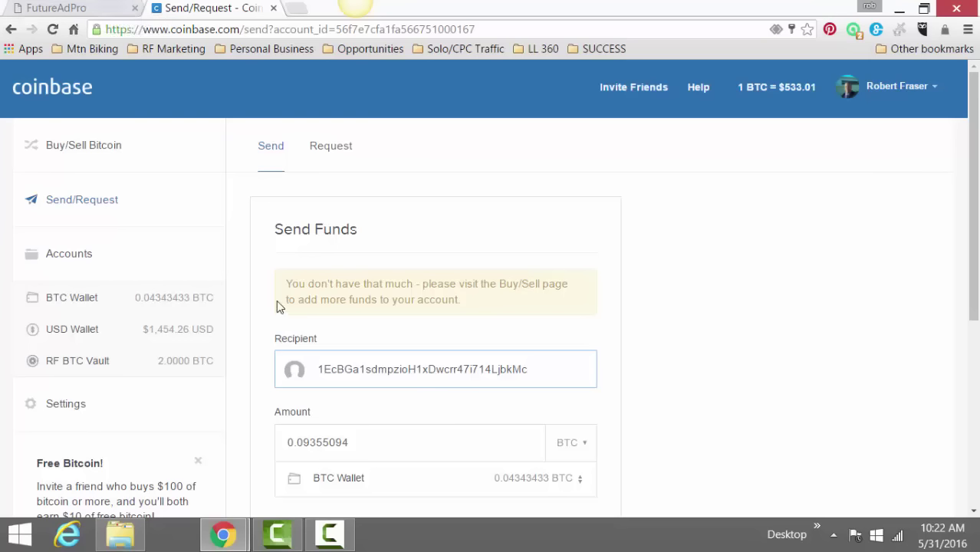
drag(307, 368, 422, 369)
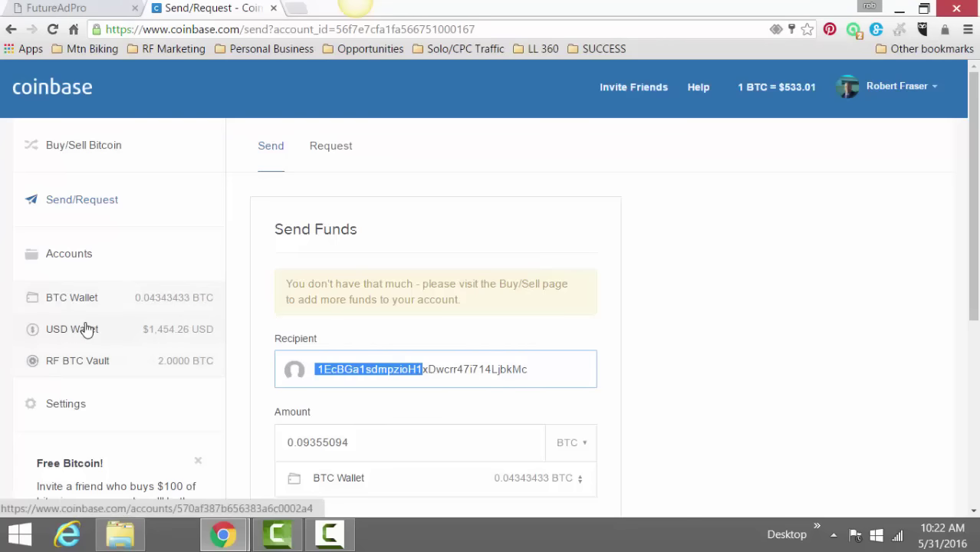
- Leave the transfer form for the Coinbase BTC Wallet overview and switch back to the FutureAdPro dashboard
click(82, 106)
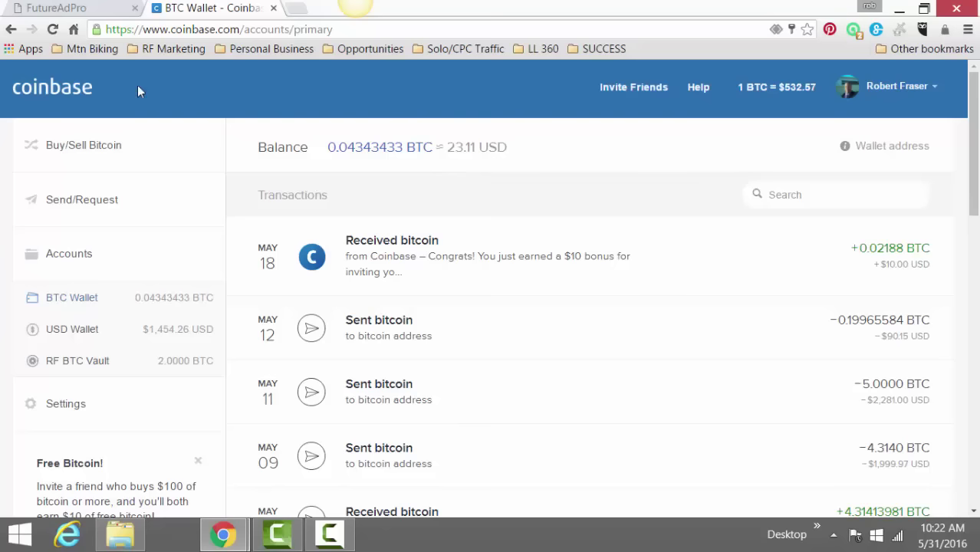
click(72, 7)
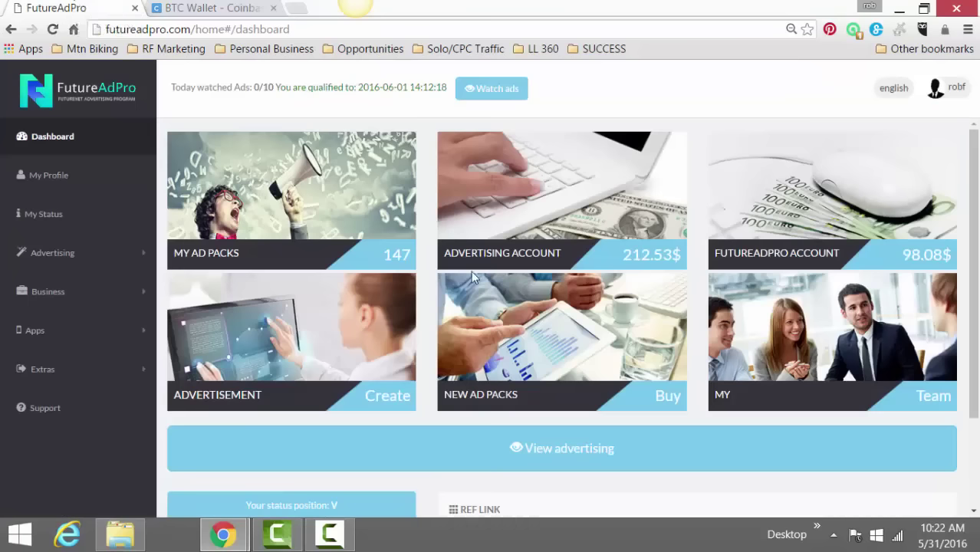